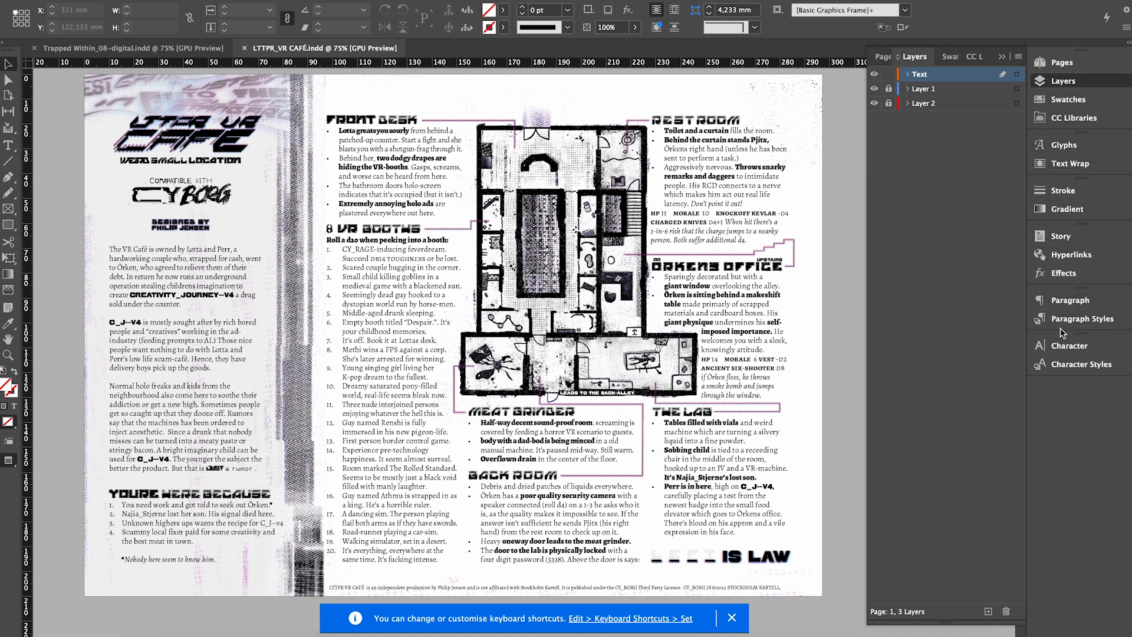
Step: Bring up the Scripts panel group and dock it beneath the Character Styles panel
left_click(324, 1)
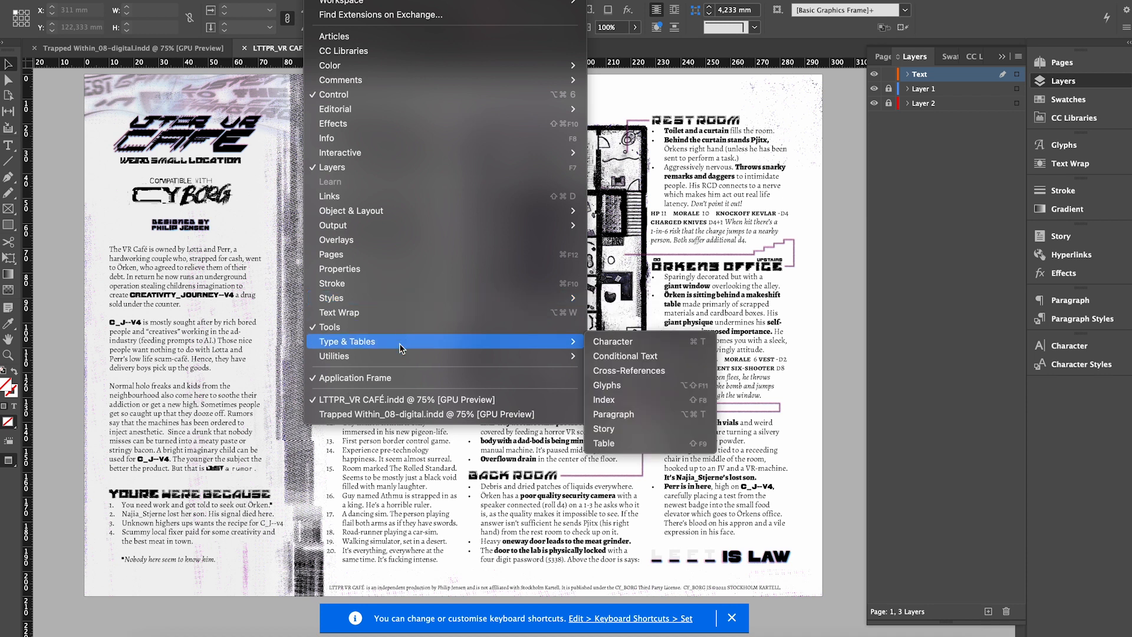
mouse_move(396, 353)
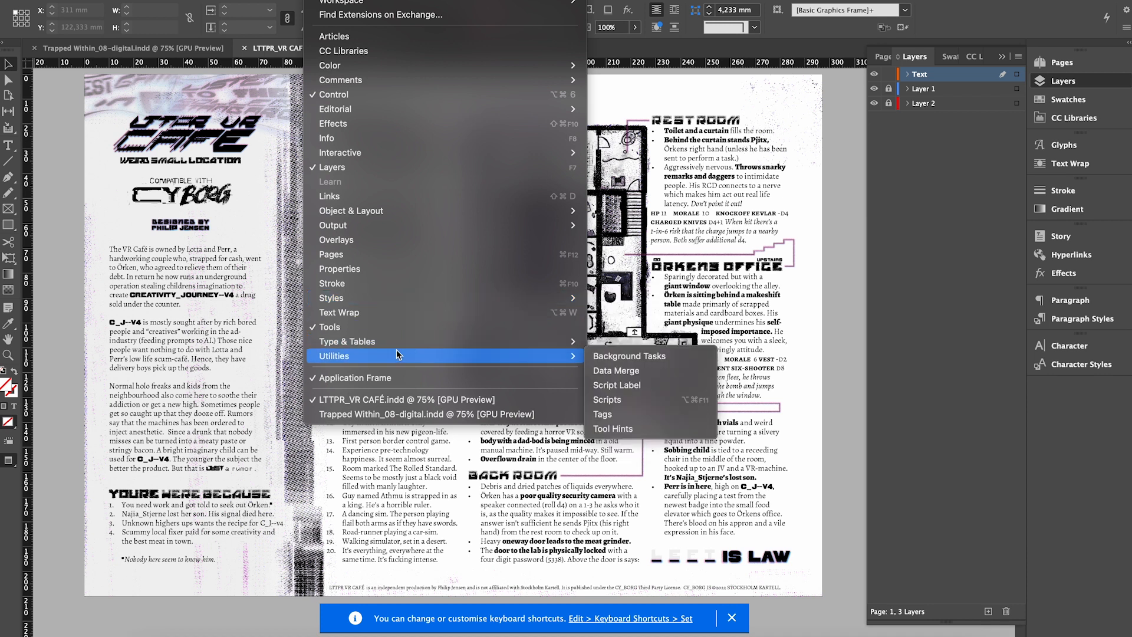
left_click(607, 400)
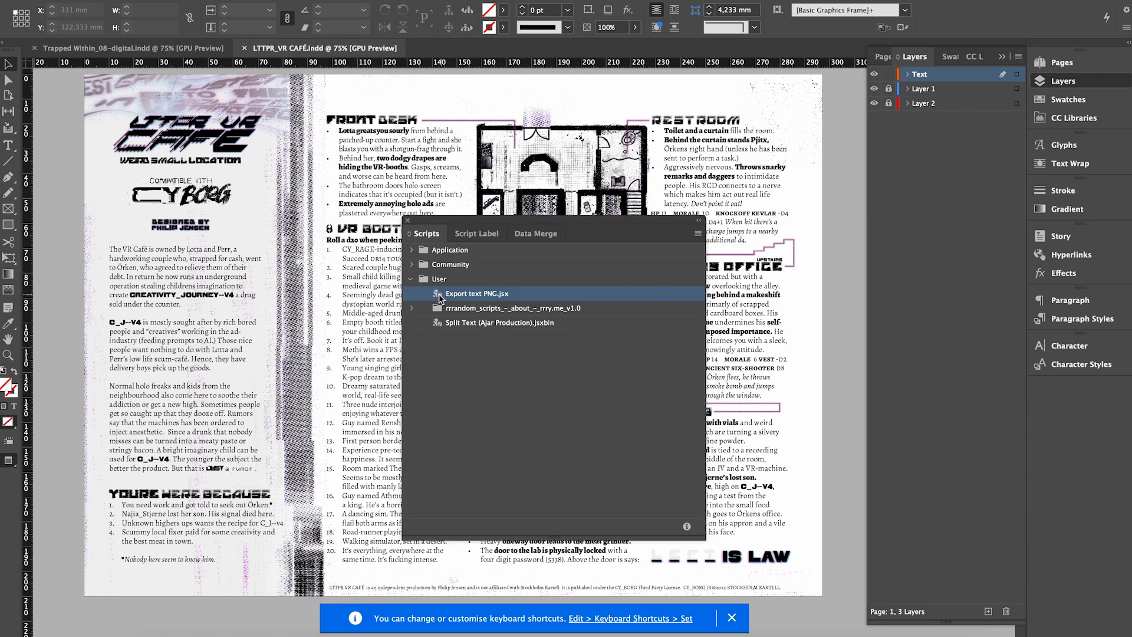
left_click_drag(422, 225, 1049, 393)
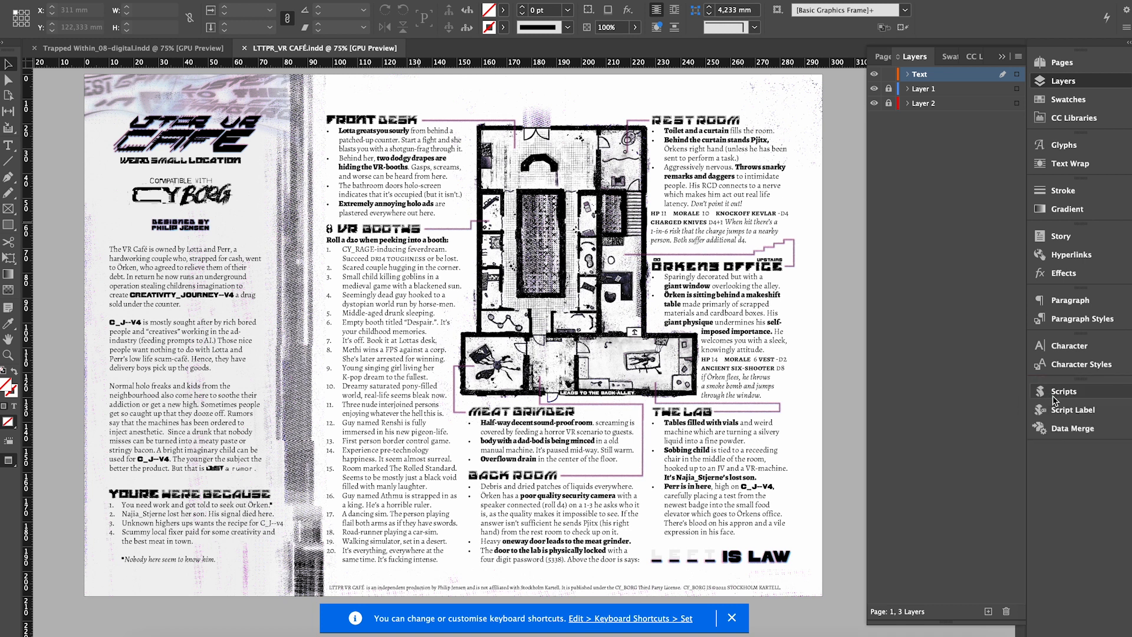
Step: Run the Export text PNG.jsx user script on the LTTPR_VR CAFÉ document and dismiss its completion notice
left_click(1055, 392)
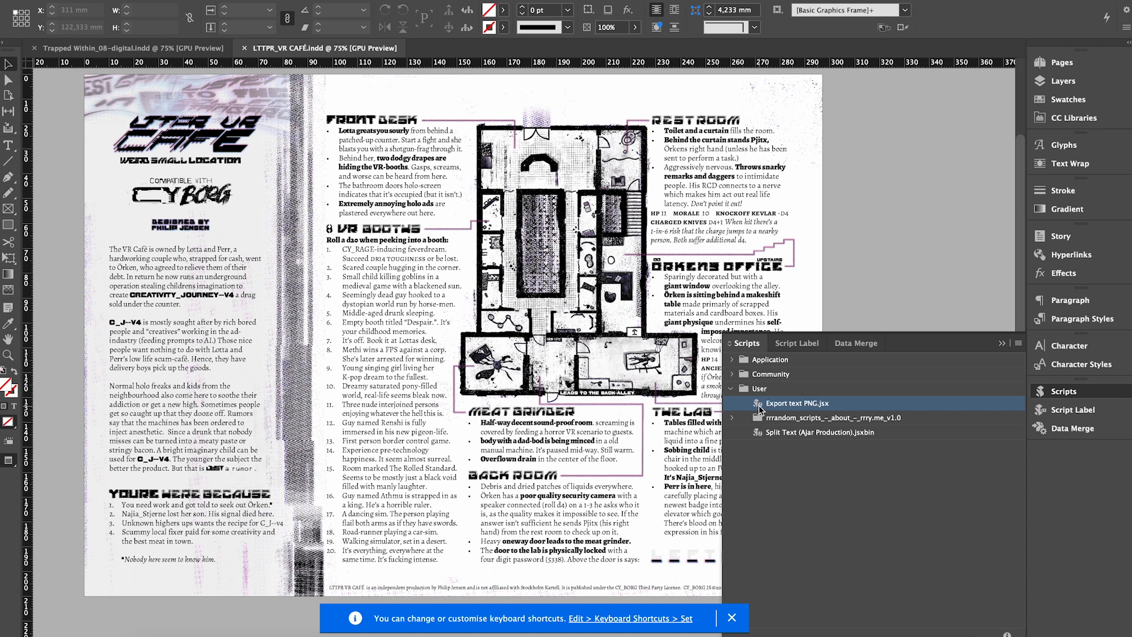
double_click(760, 407)
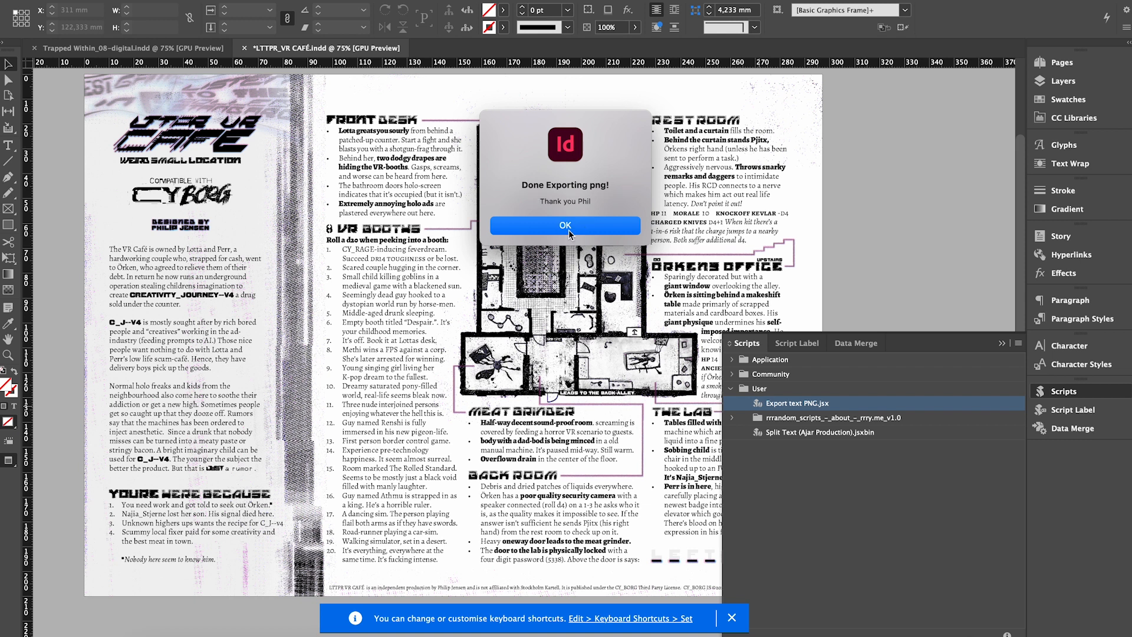
left_click(564, 226)
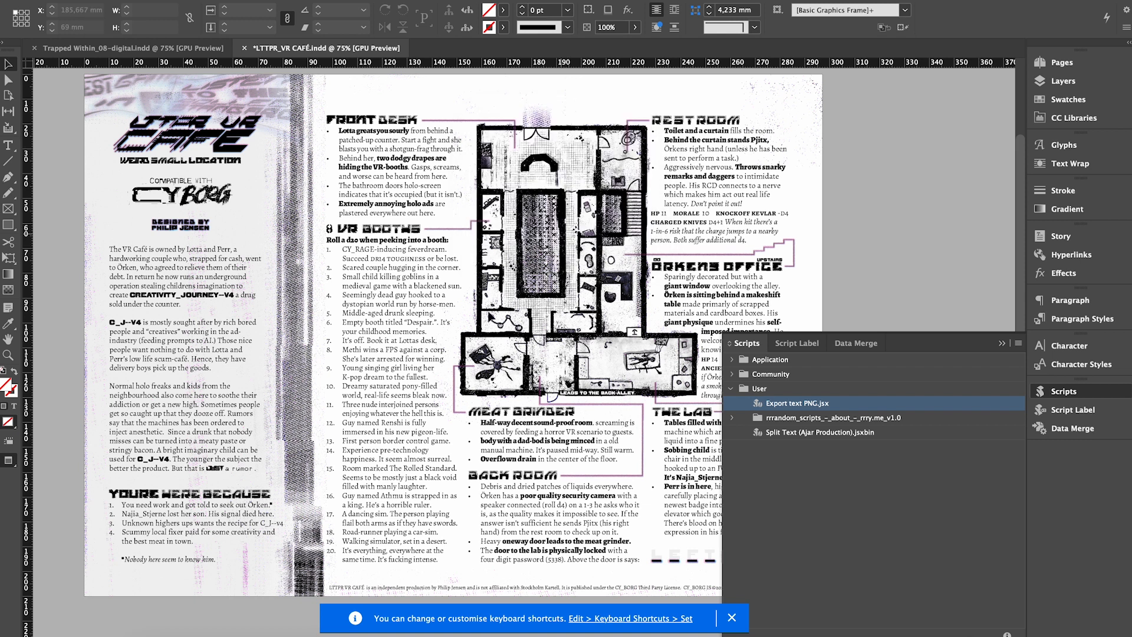
Step: Switch to Finder and select LTTPR_VR CAFÉ_1.png in MIEN's 2023_04 - VR CAFE/_screenshots folder
left_click(154, 635)
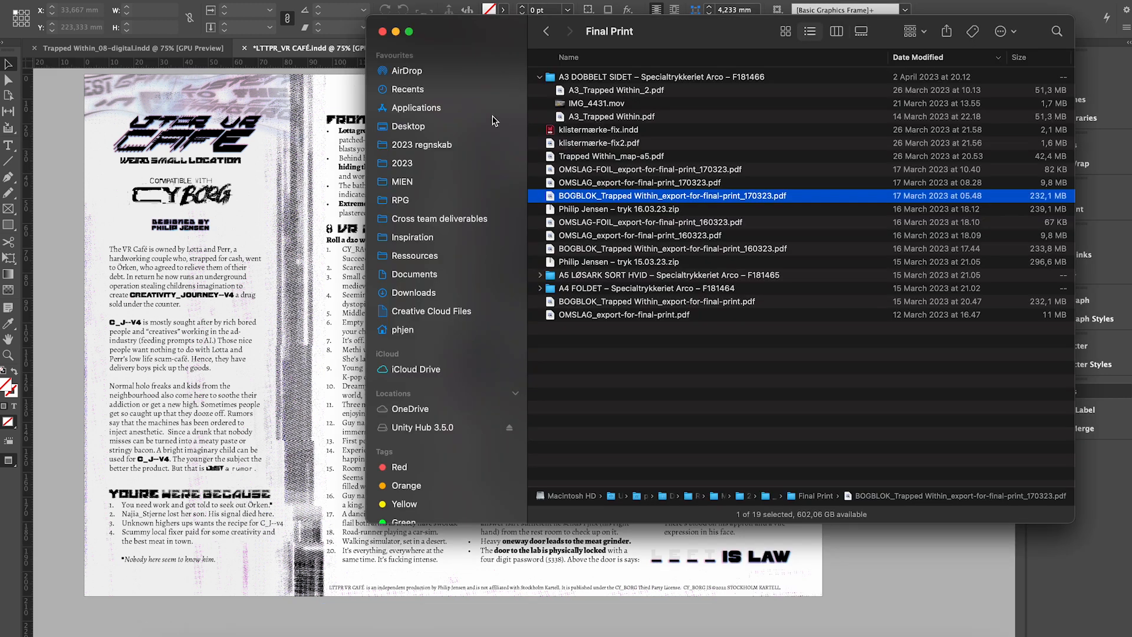
left_click(404, 182)
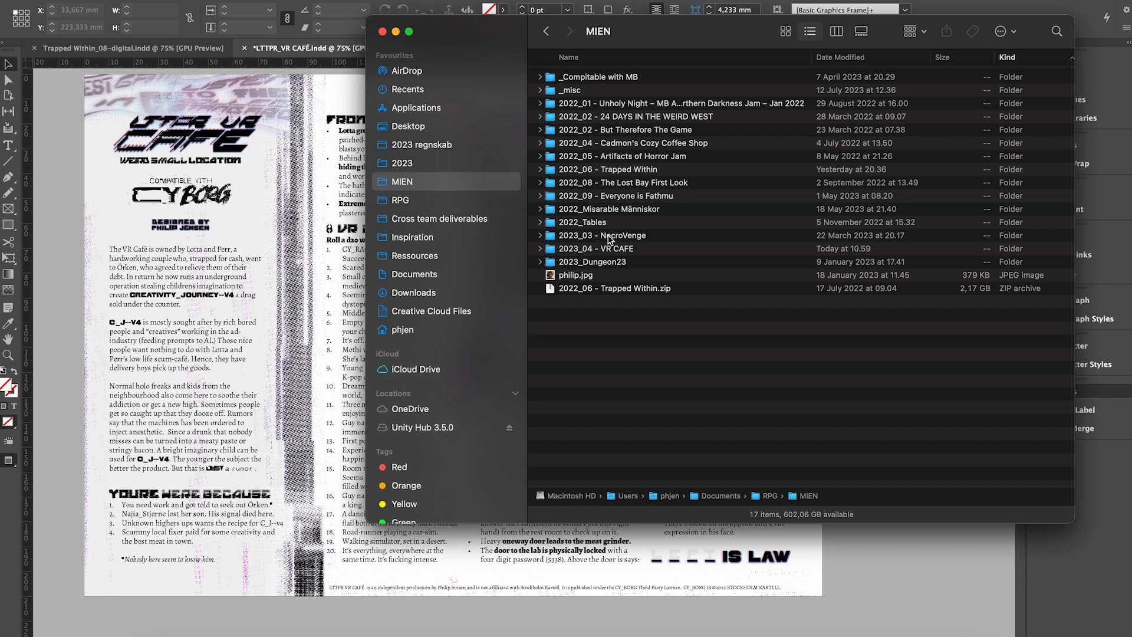
double_click(612, 250)
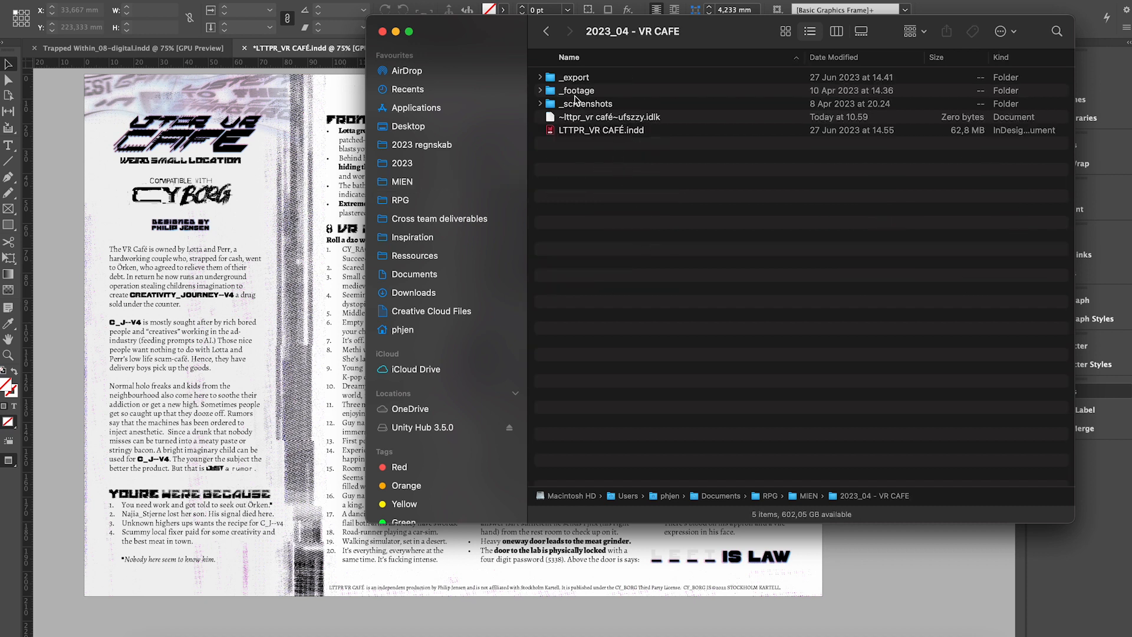
left_click(573, 105)
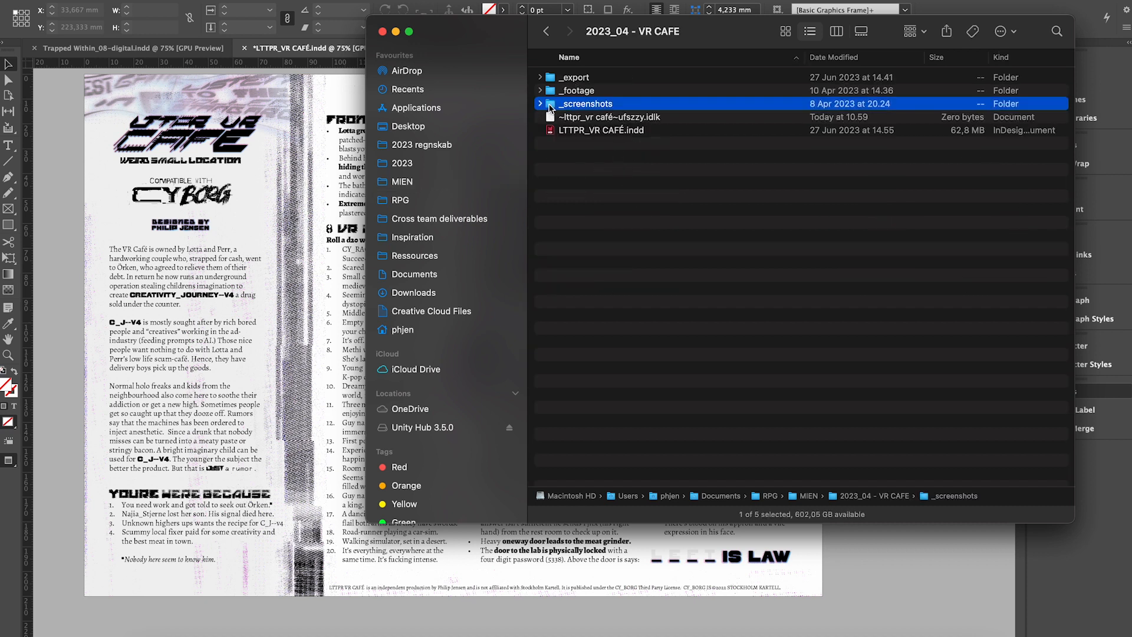
left_click(539, 104)
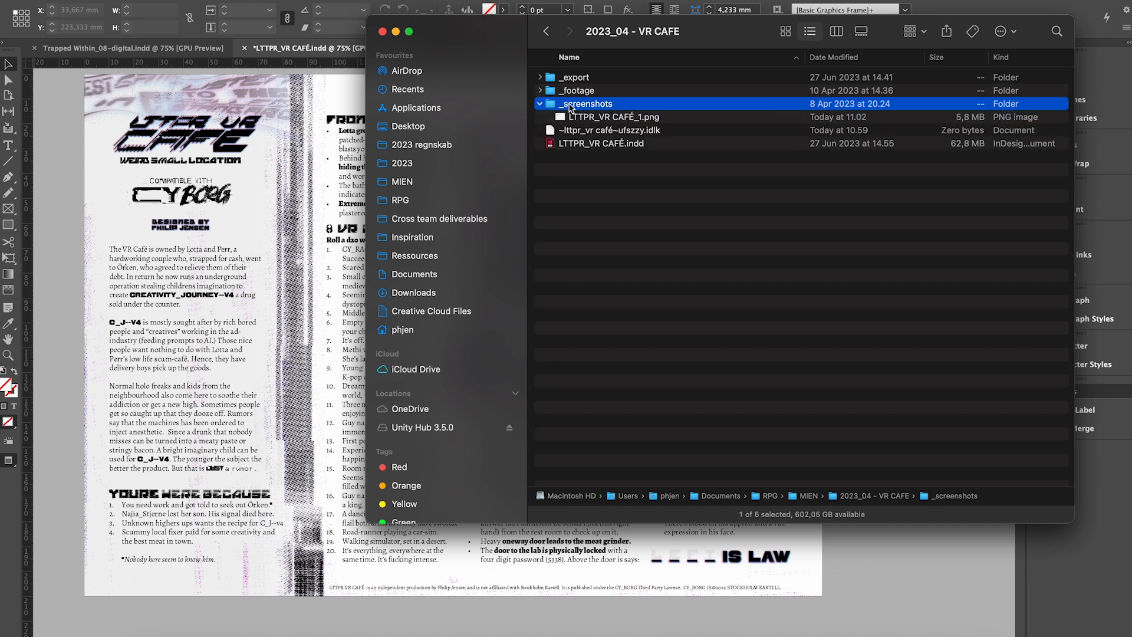
double_click(571, 106)
left_click(604, 81)
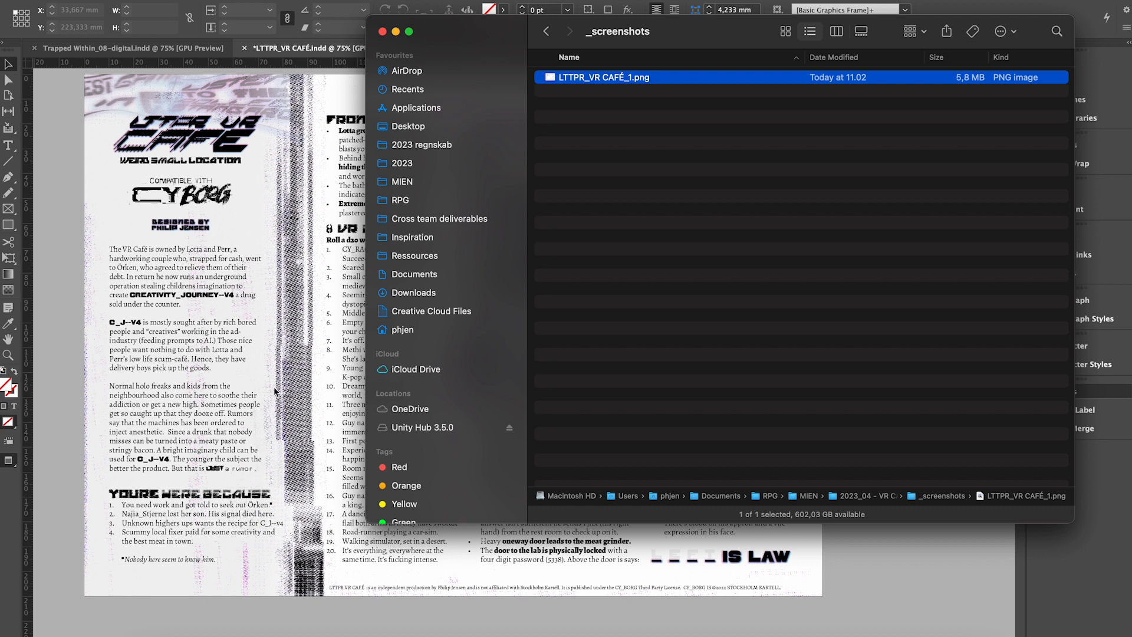
Step: Switch to InDesign and check the spread's guides and bleed outside preview mode, restoring preview mode after the check
left_click(75, 219)
key("w")
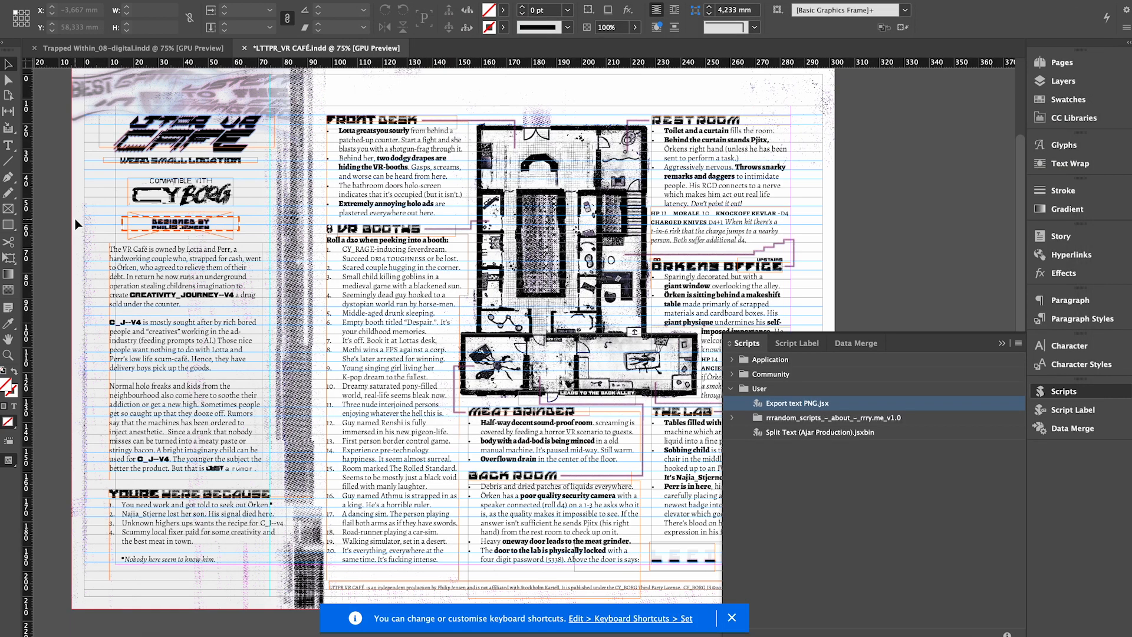
key("w")
Step: Preview the exported LTTPR_VR CAFÉ_1.png with Quick Look in Finder and return to the InDesign document
key("super+Tab")
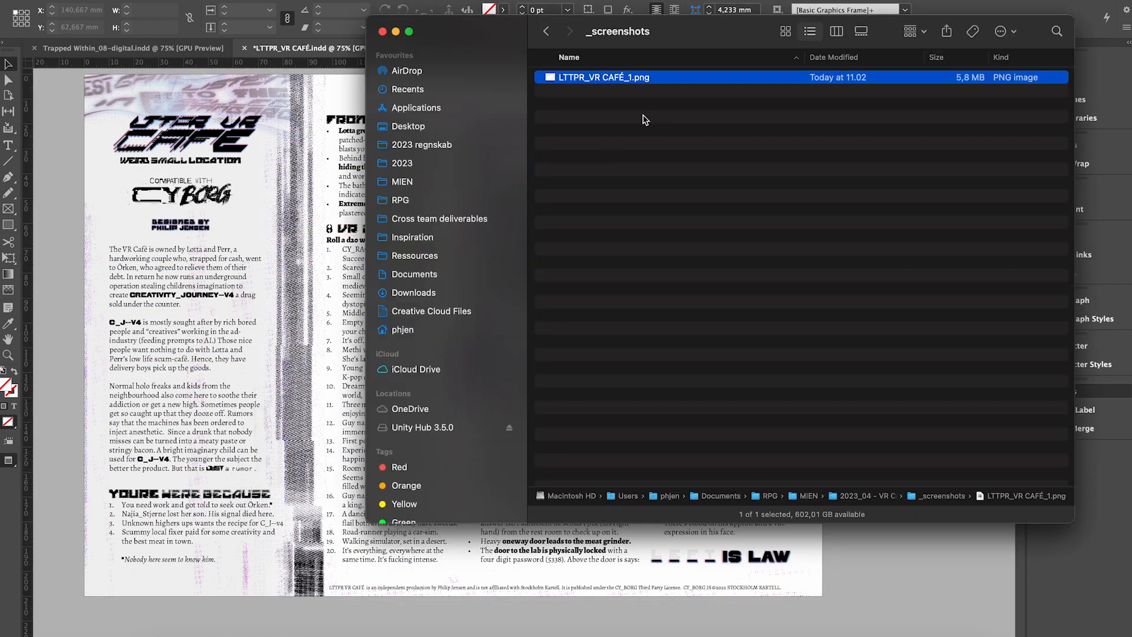
left_click(312, 52)
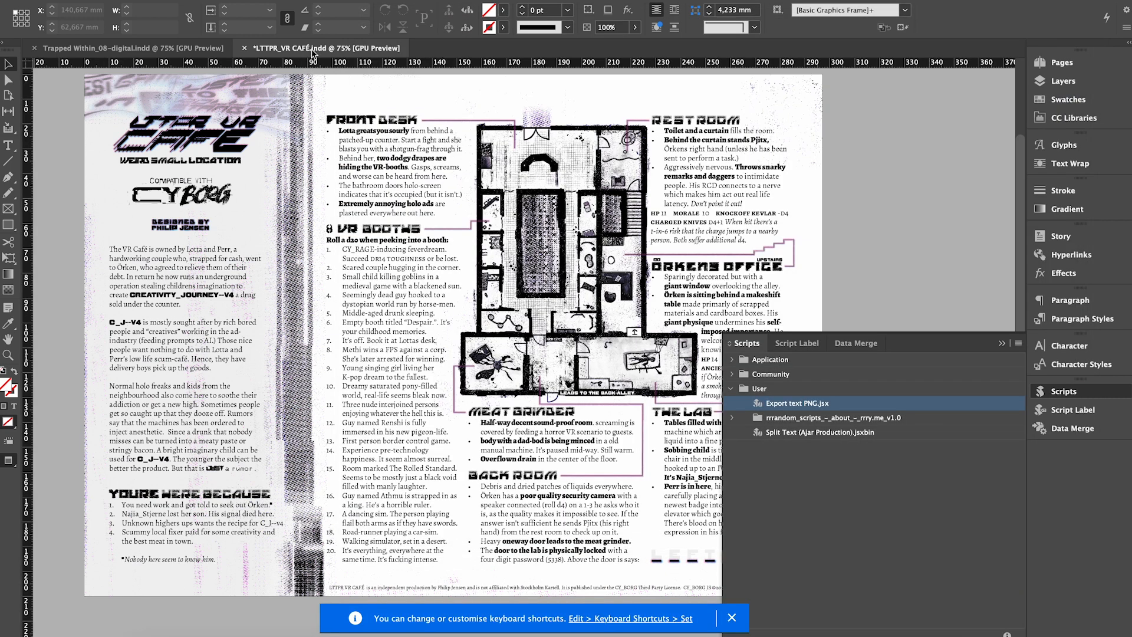
key("super+Tab")
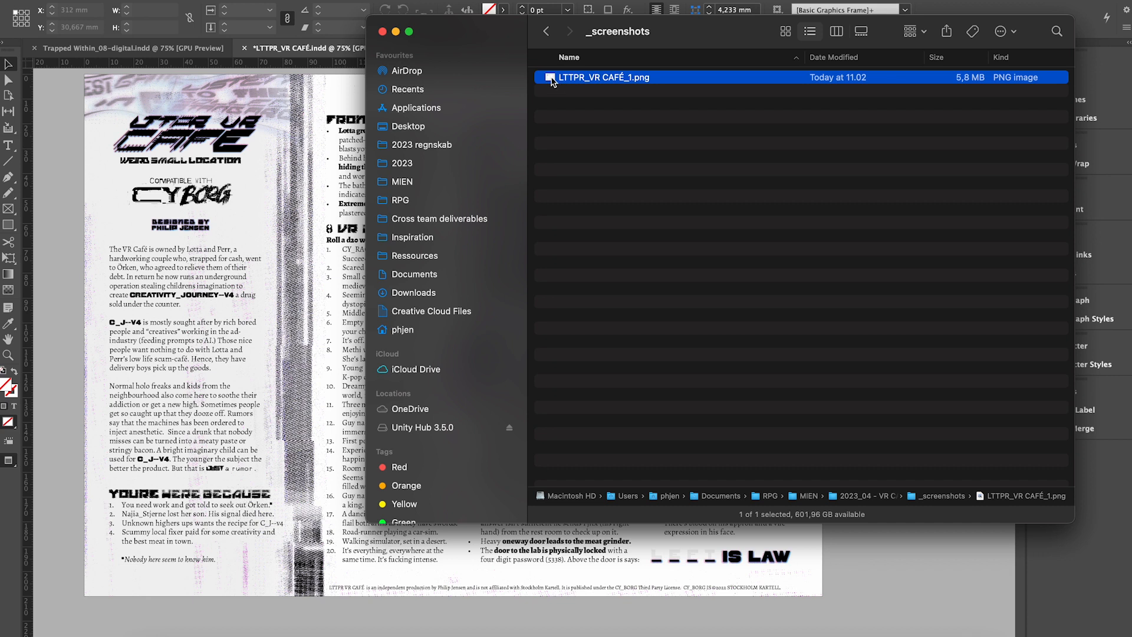
key("space")
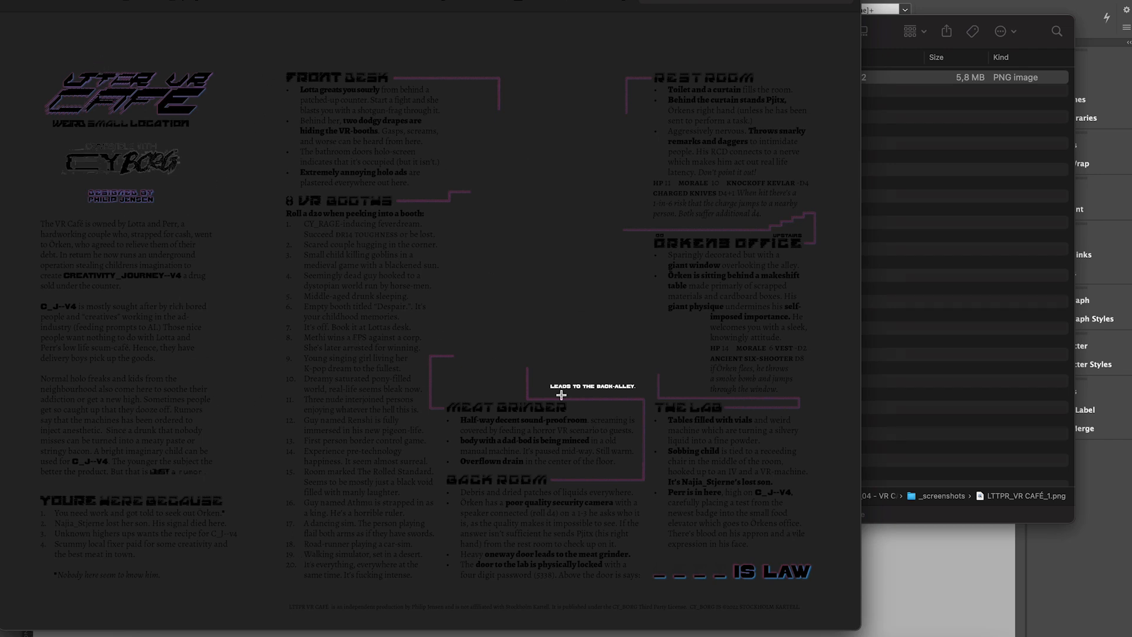
left_click(968, 568)
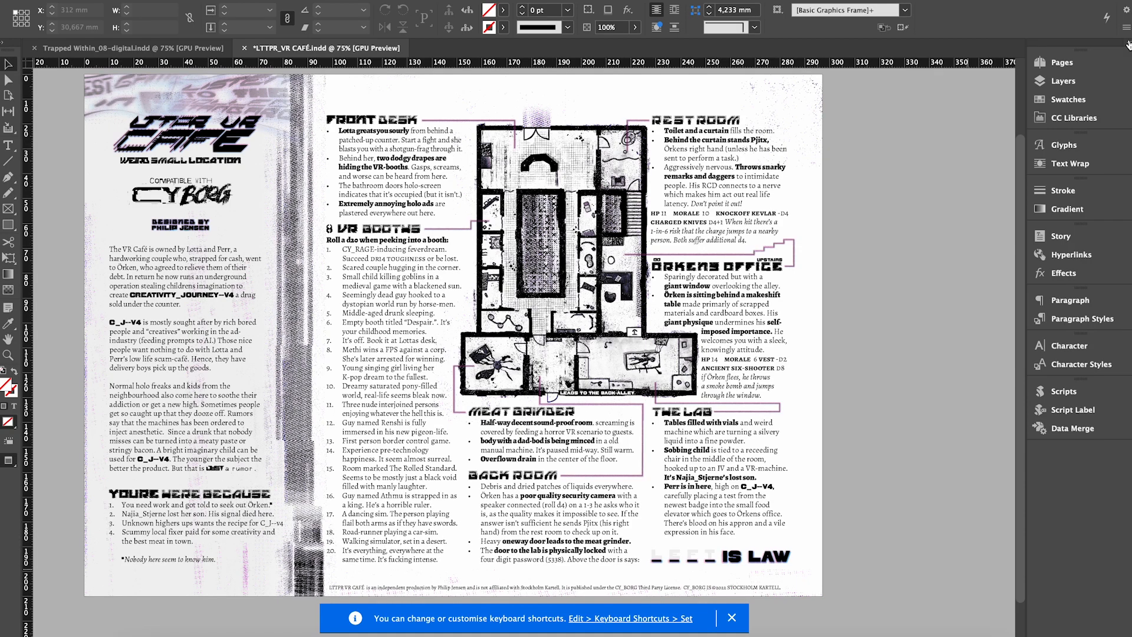
Step: Display the layers of the LTTPR_VR CAFÉ document
left_click(1063, 82)
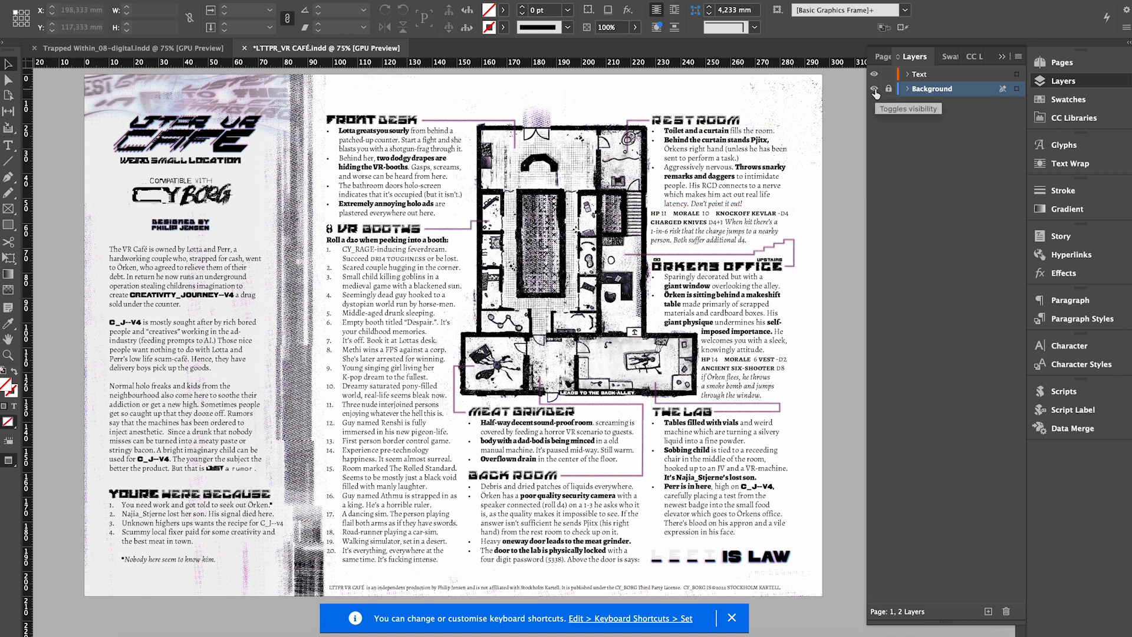
Step: Switch to Photoshop and inspect the floor plan artwork in background.psd
key("super+Tab")
left_click_drag(550, 163, 515, 185)
left_click(480, 179, "alt")
left_click_drag(422, 179, 486, 237)
left_click(502, 212, "alt")
Step: Check the image size of background.psd in centimetres without changing it
key("i")
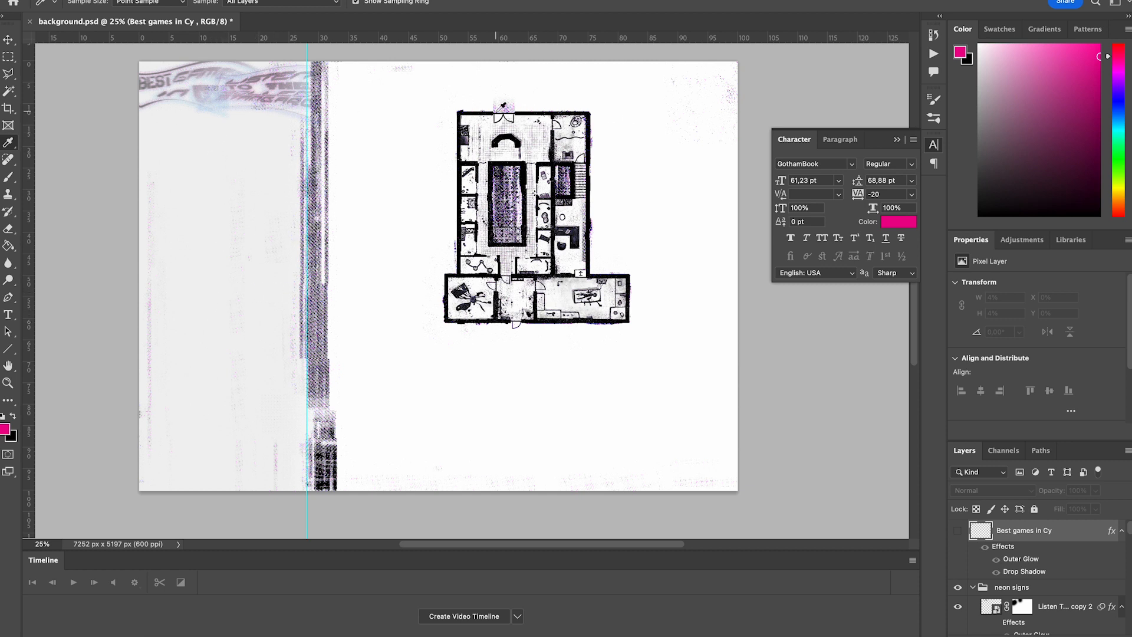
key("super+alt+i")
left_click(718, 282)
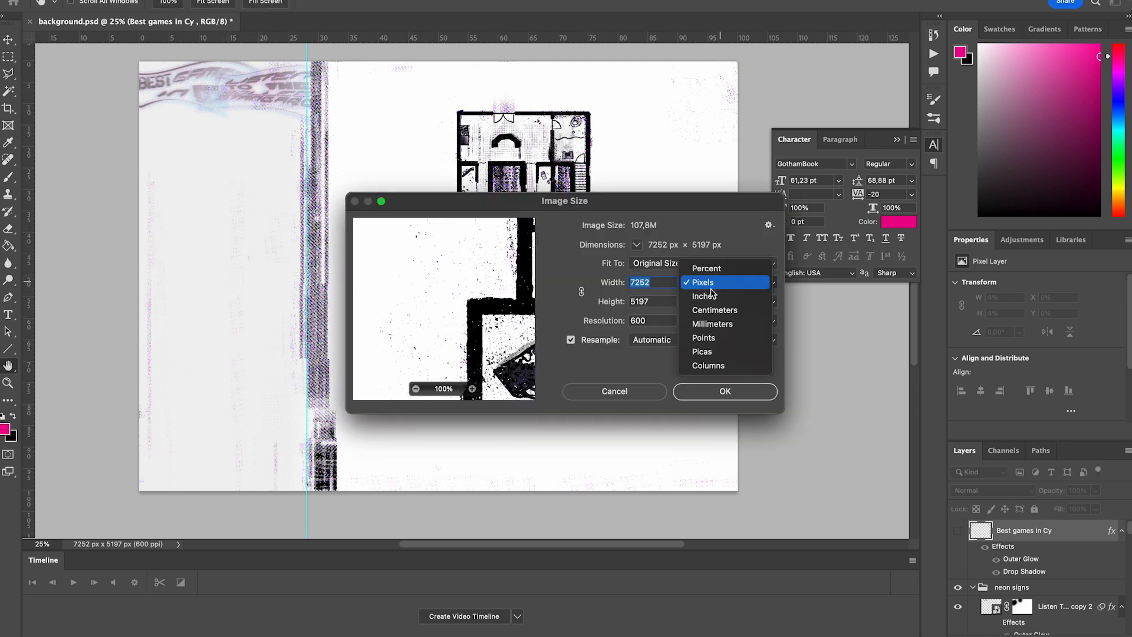
left_click(715, 310)
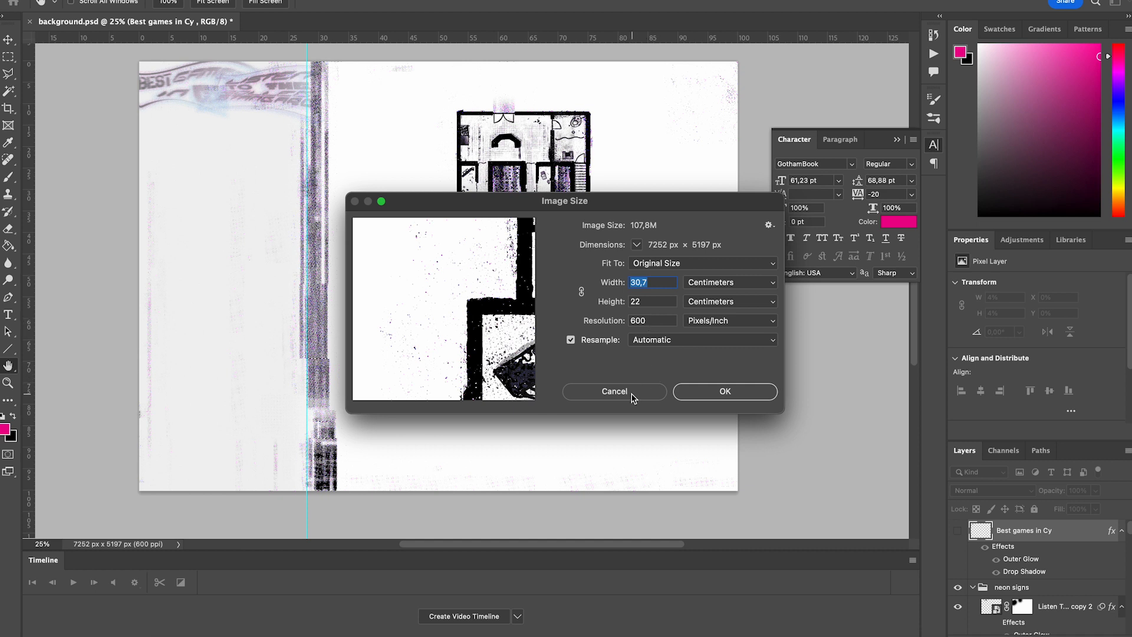
left_click(614, 392)
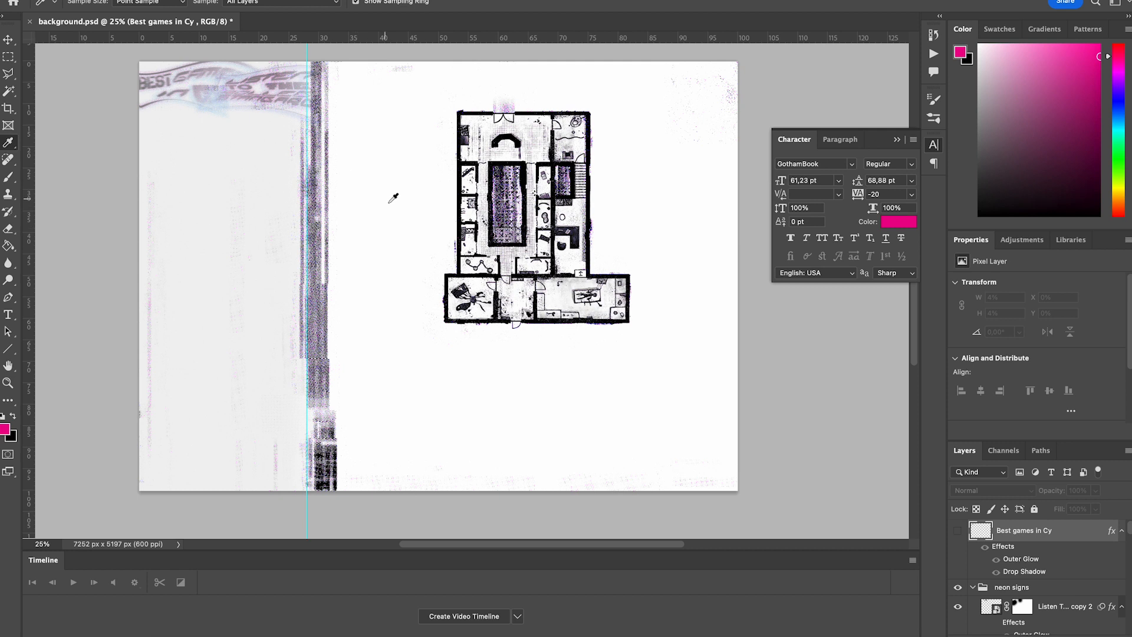
Step: Place LTTPR_VR CAFÉ_1.png from 2023_04 - VR CAFE/_screenshots as a linked image filling background.psd
left_click(95, 0)
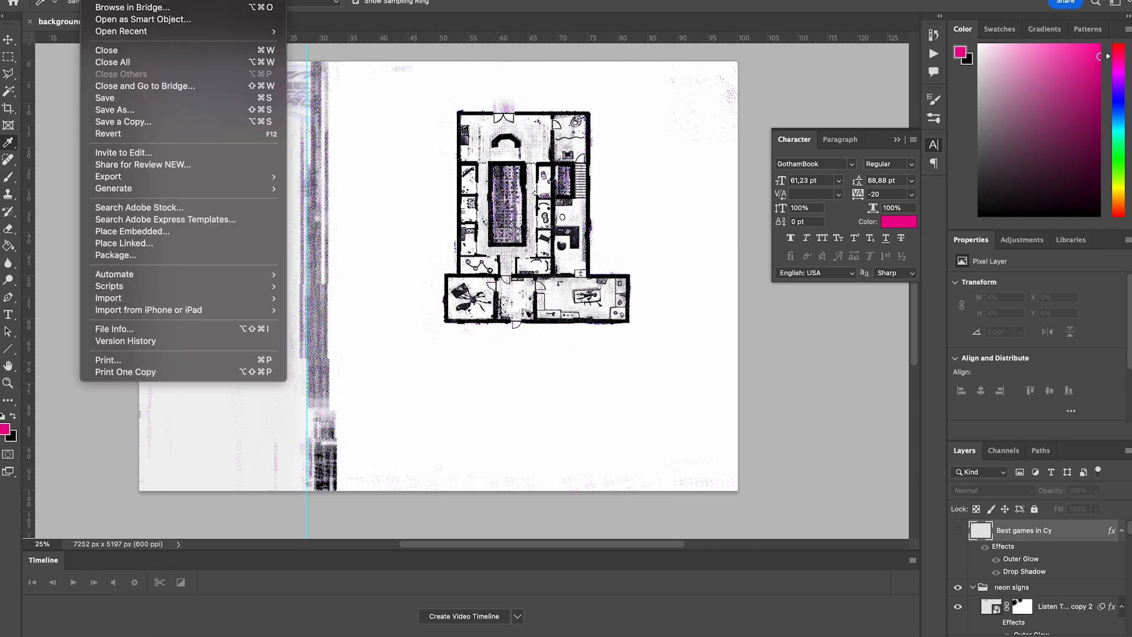
mouse_move(135, 304)
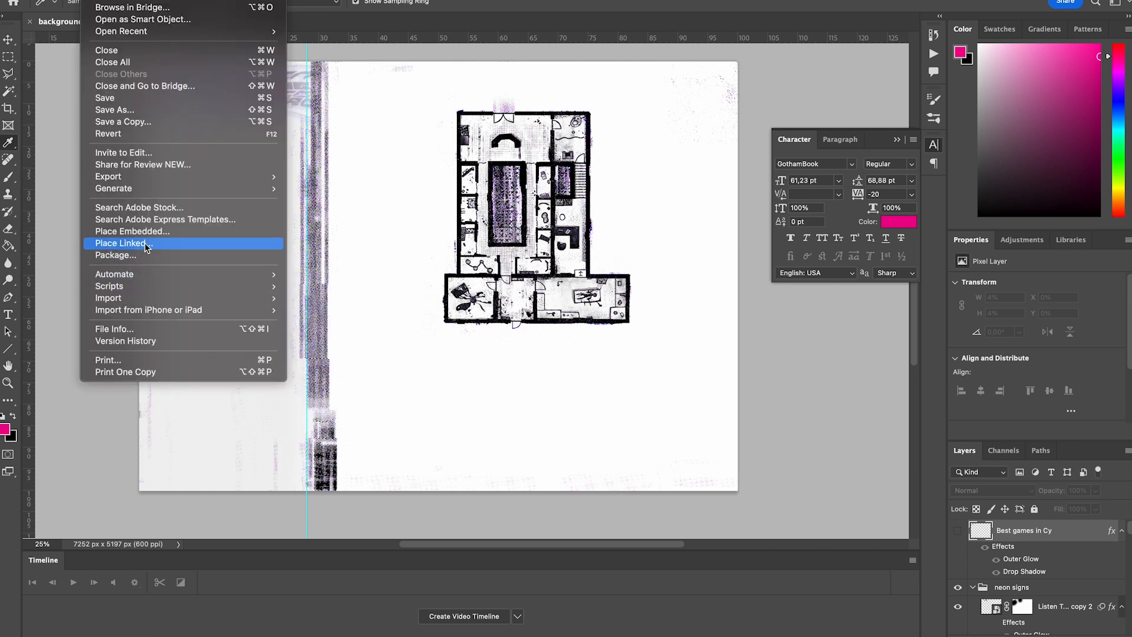
left_click(146, 244)
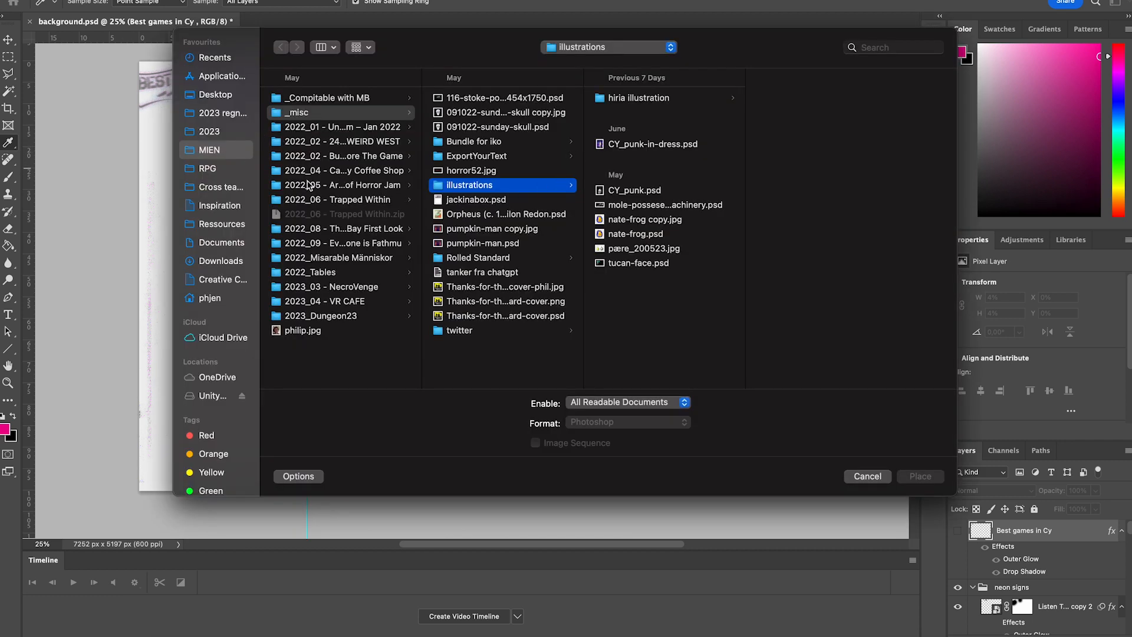
left_click(336, 301)
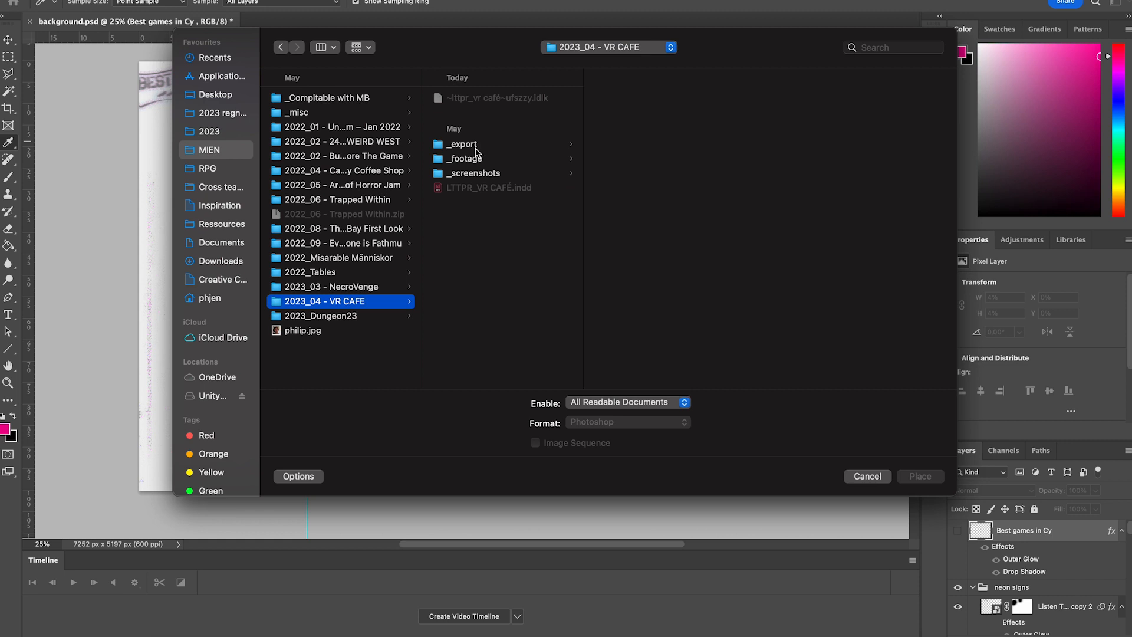
left_click(523, 168)
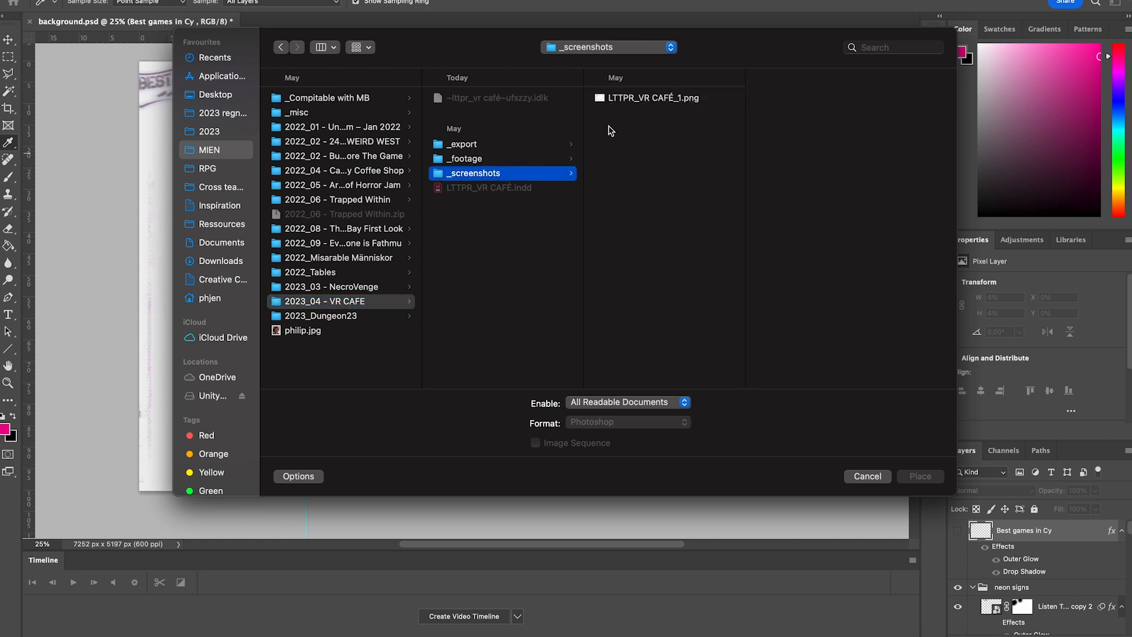
left_click(637, 99)
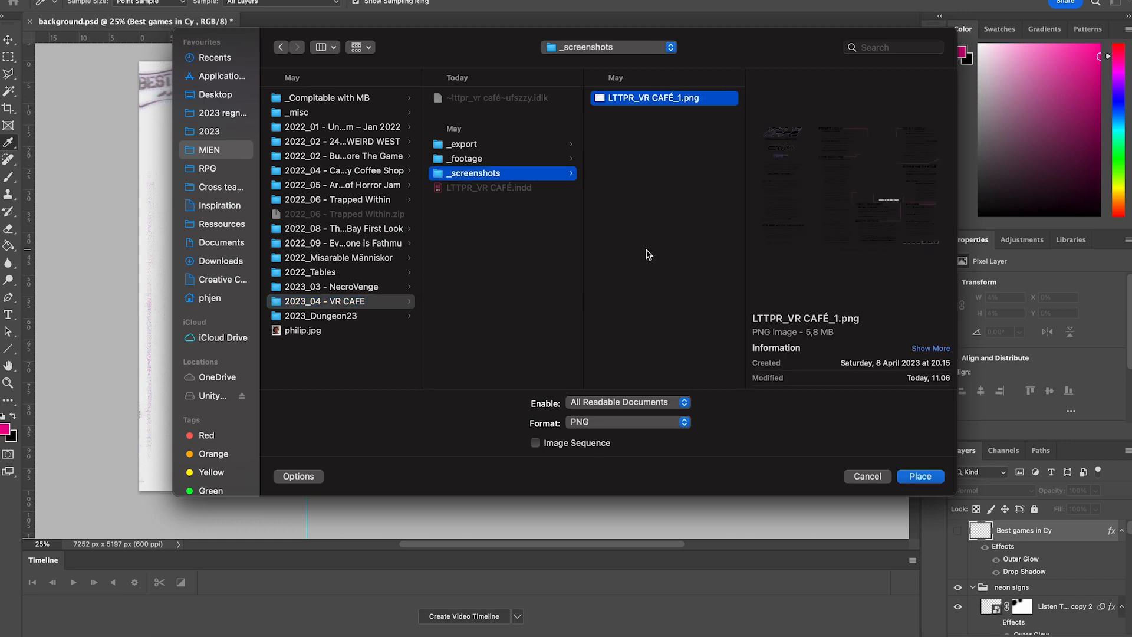
key("Return")
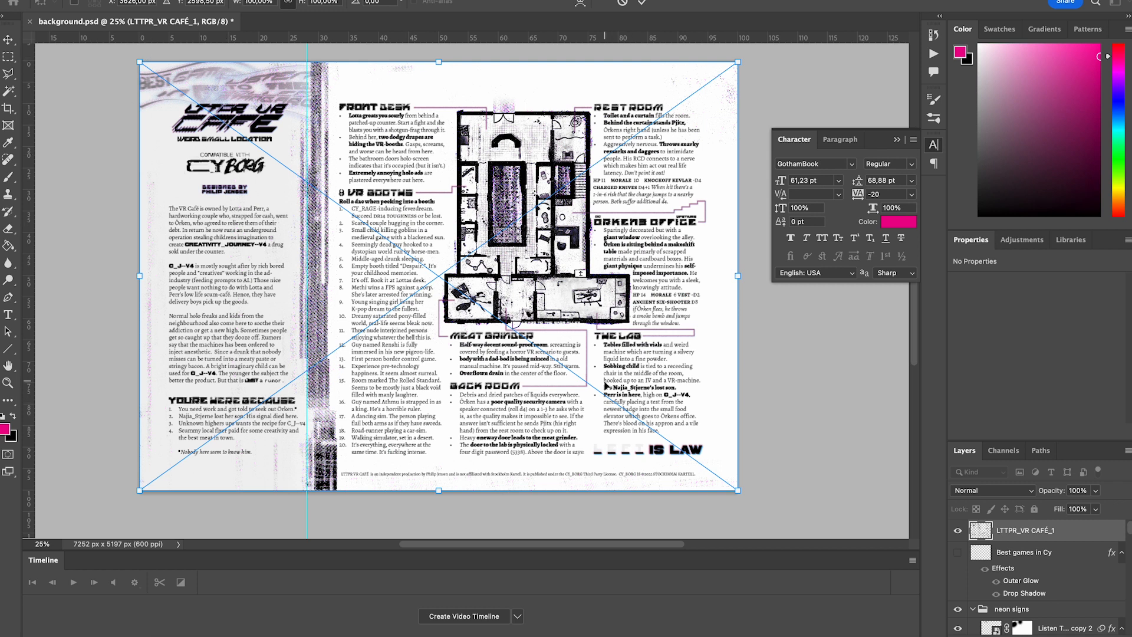
key("Return")
Step: Examine the "Leads to the back-alley" label on the floor plan's lower wall at 100% zoom
key("z")
left_click(564, 319)
left_click(564, 319)
left_click(579, 307)
left_click(579, 306)
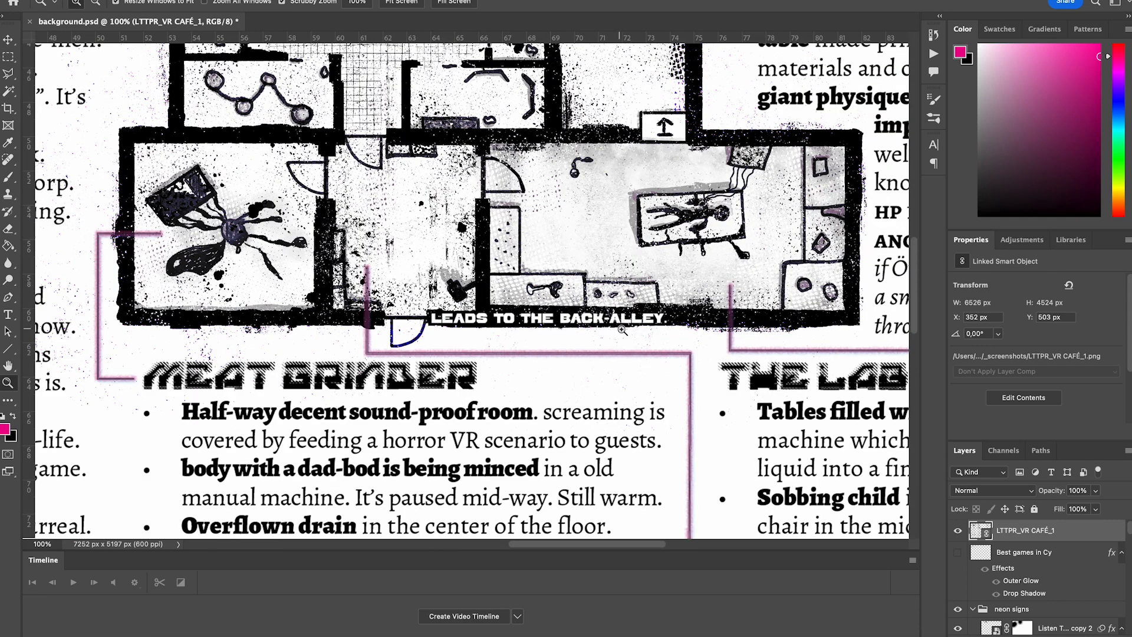
Step: Switch to InDesign, nudge the "Leads to the back-alley" label up one increment and deselect it
key("super+Tab")
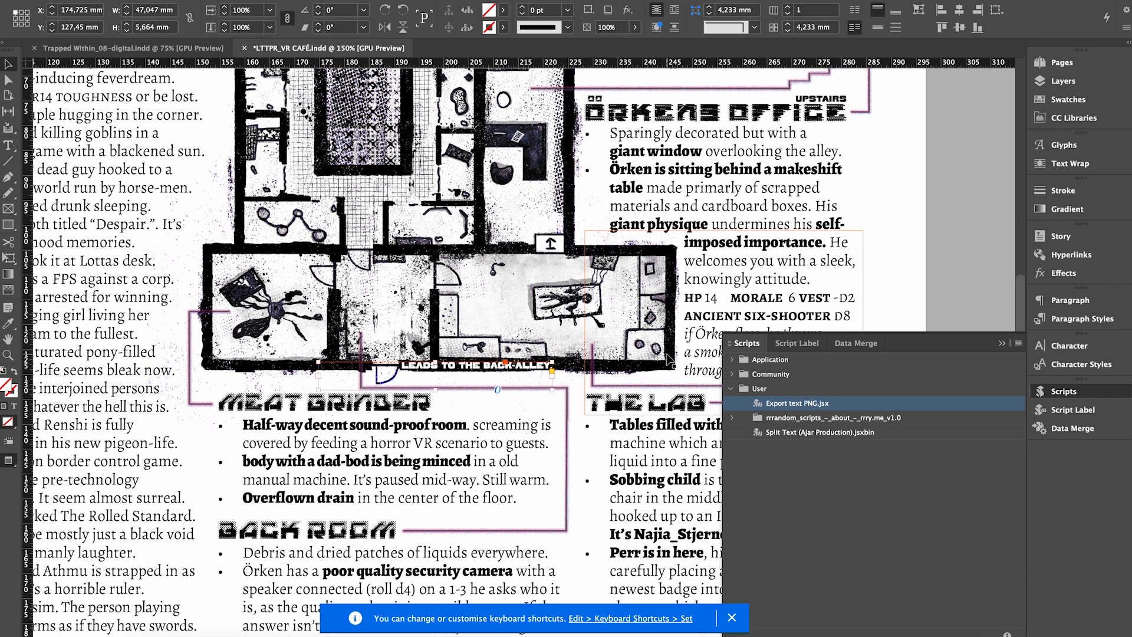
key("Up")
left_click(581, 382)
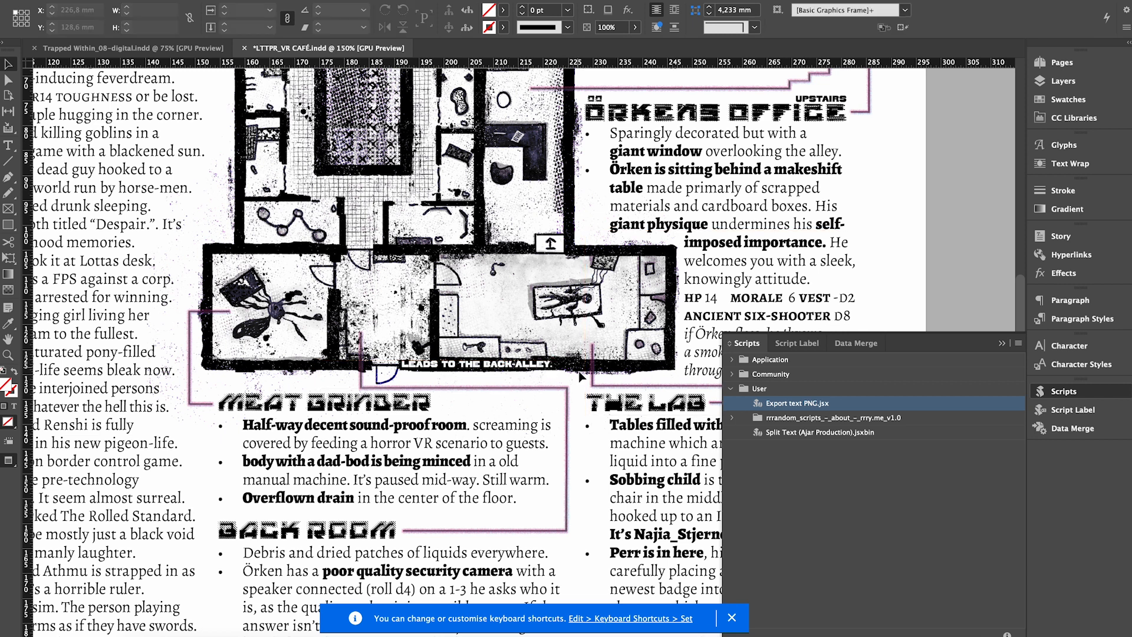
Step: Re-export the text layer with the Export text PNG.jsx script and switch to Photoshop to check the linked image
double_click(813, 403)
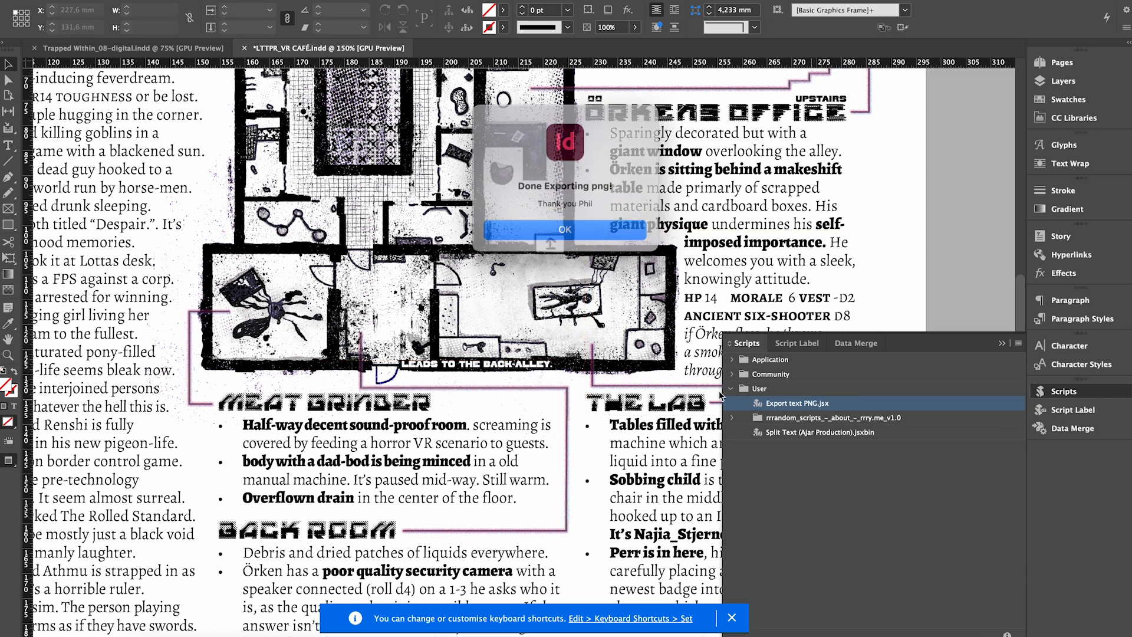
left_click(565, 226)
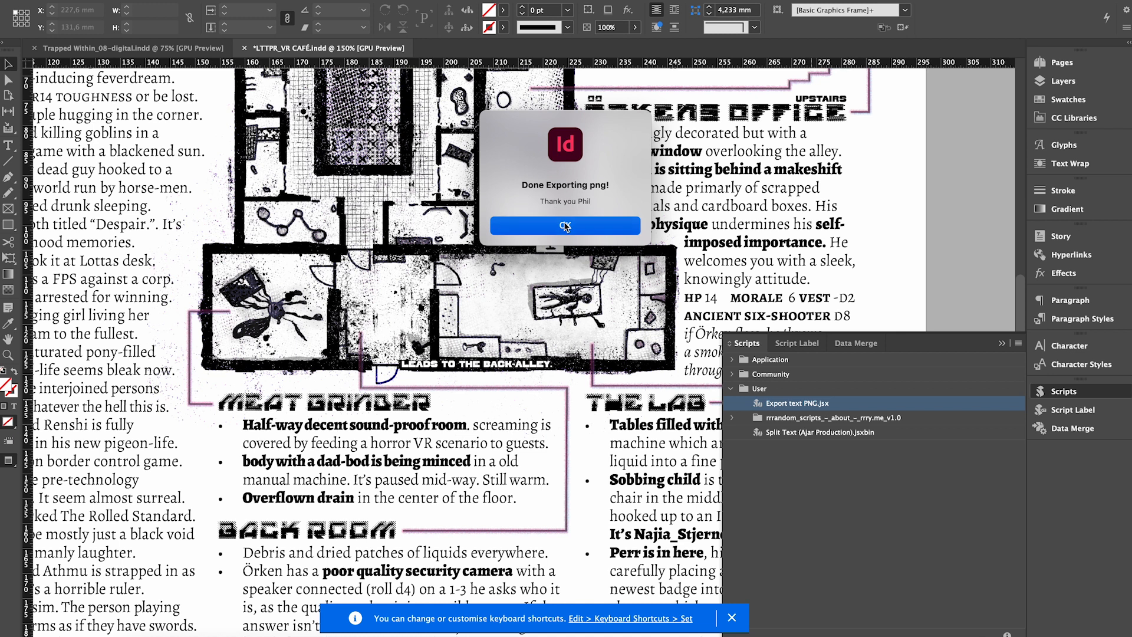
key("super+Tab")
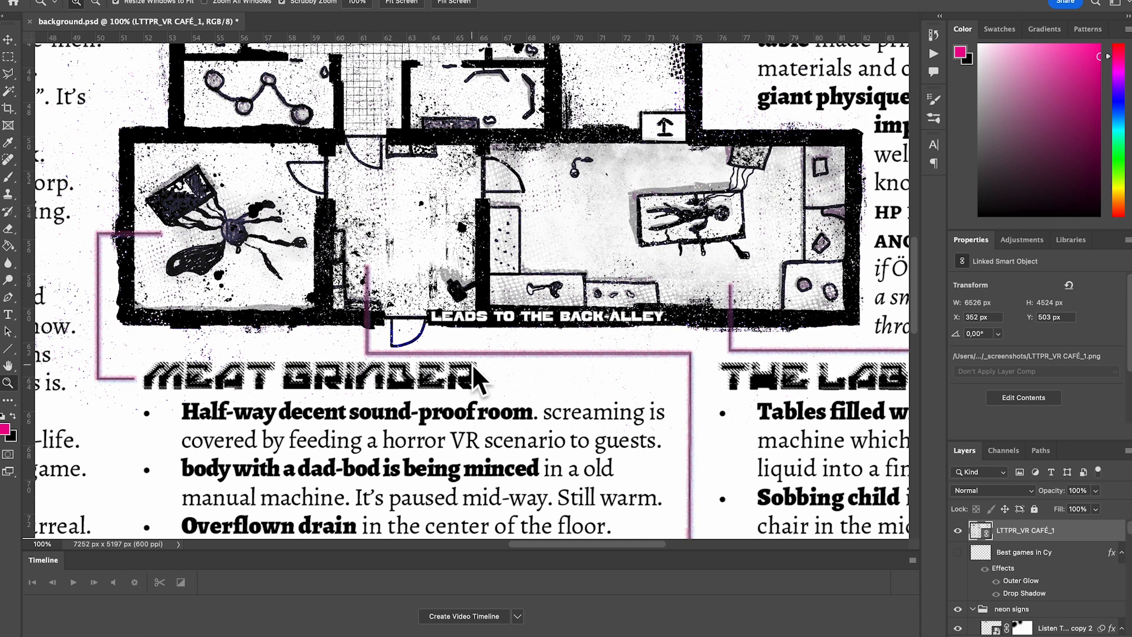